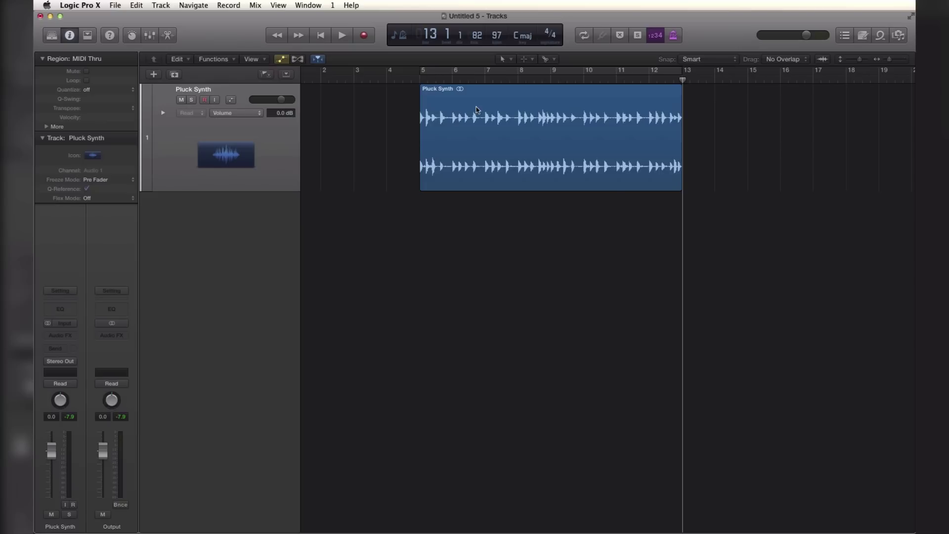
{"action": "left_click", "coordinate": [483, 72]}
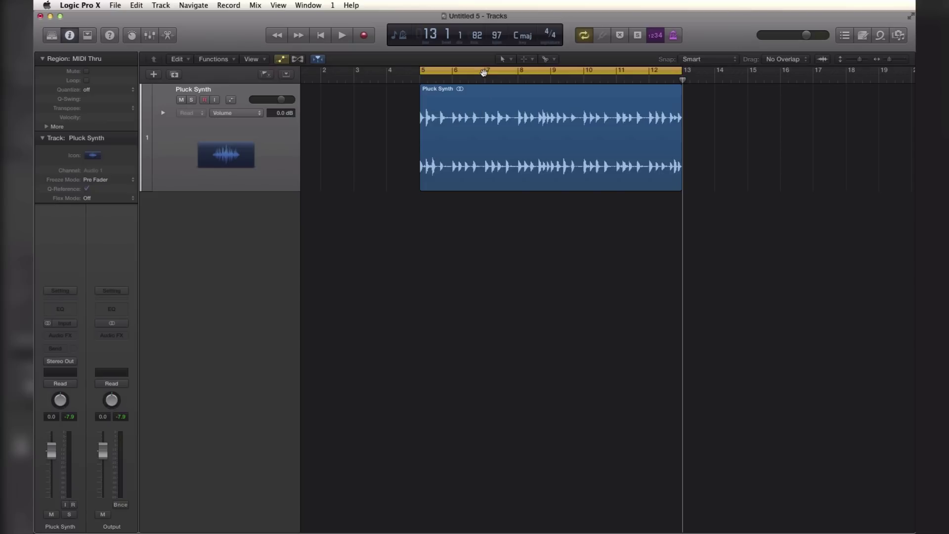
{"action": "key", "text": "space"}
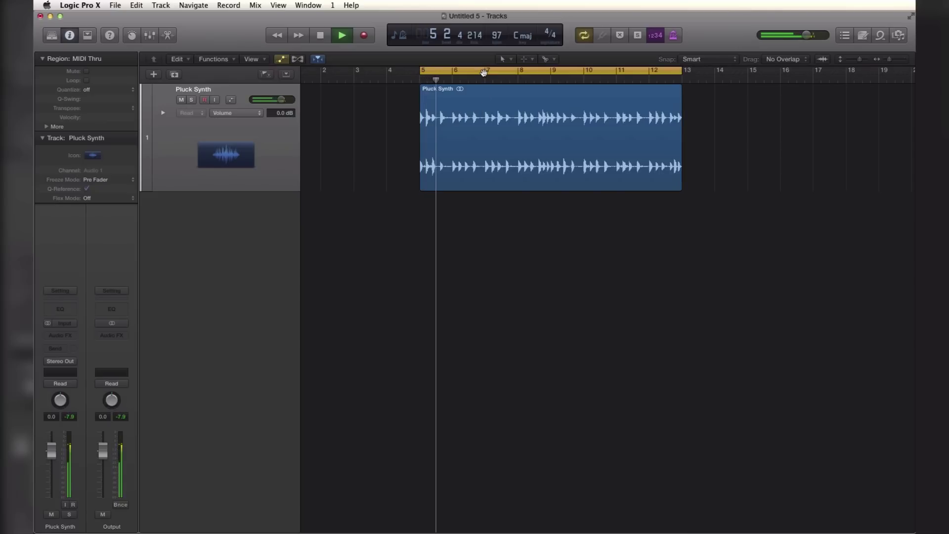
{"action": "key", "text": "space"}
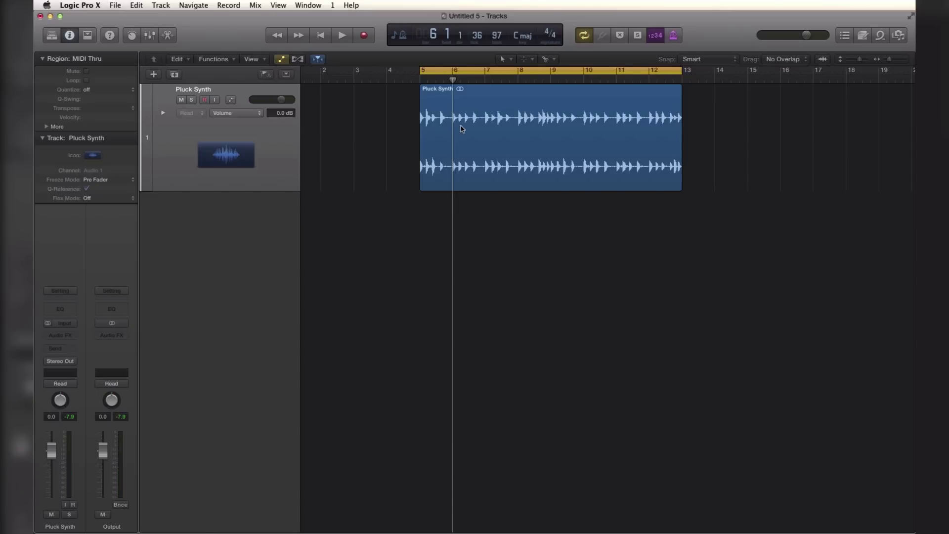
Turn on Automation Quick Access in Automation preferences and learn the MIDI slider as its control.
{"action": "left_click", "coordinate": [79, 6]}
{"action": "mouse_move", "coordinate": [92, 34]}
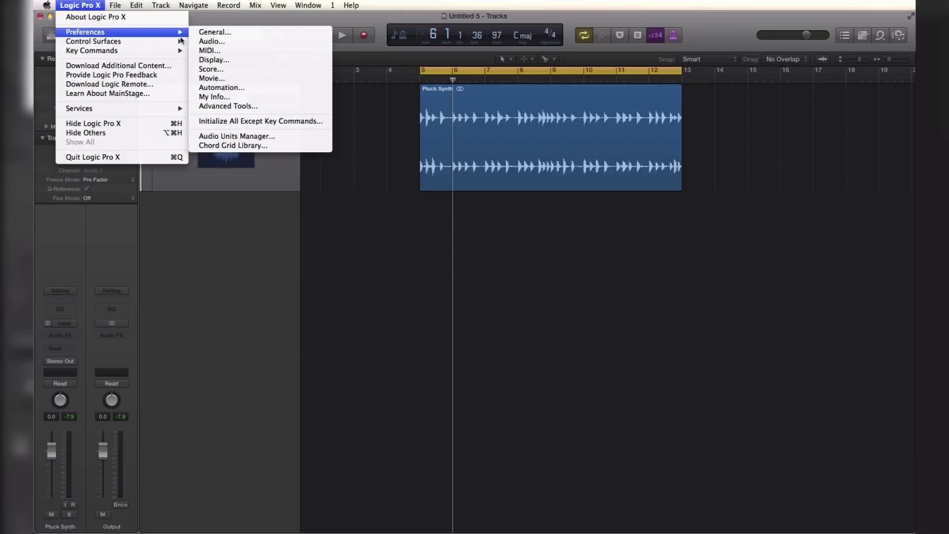
{"action": "left_click", "coordinate": [222, 88]}
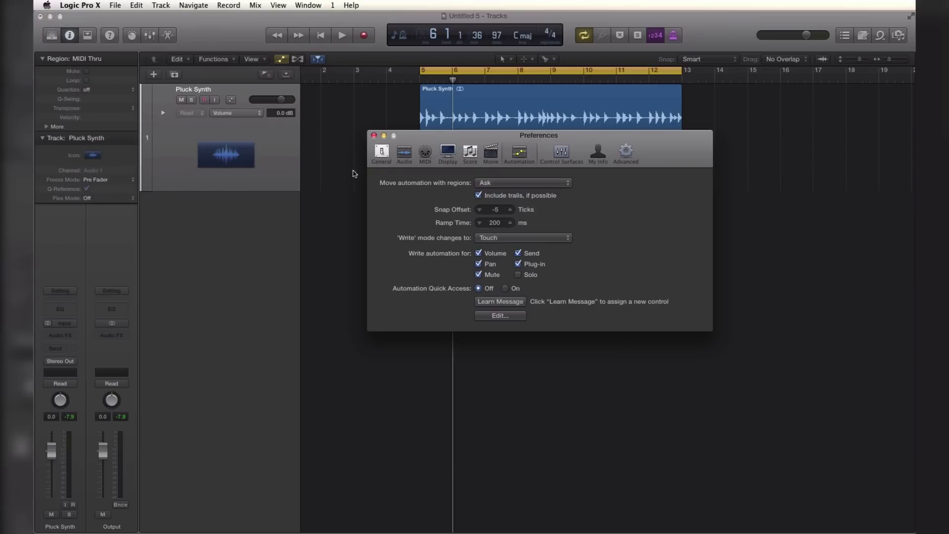
{"action": "left_click_drag", "start_coordinate": [504, 135], "coordinate": [489, 121]}
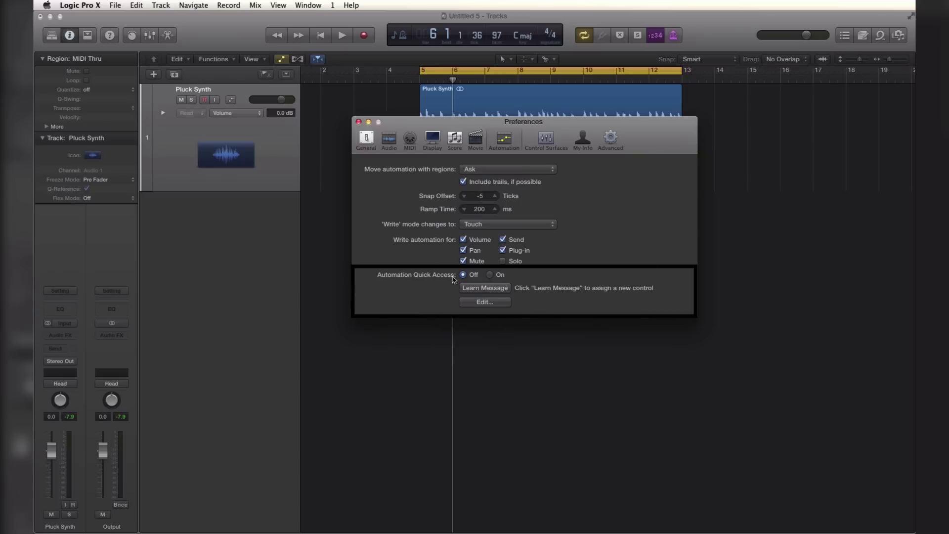
{"action": "left_click", "coordinate": [490, 289]}
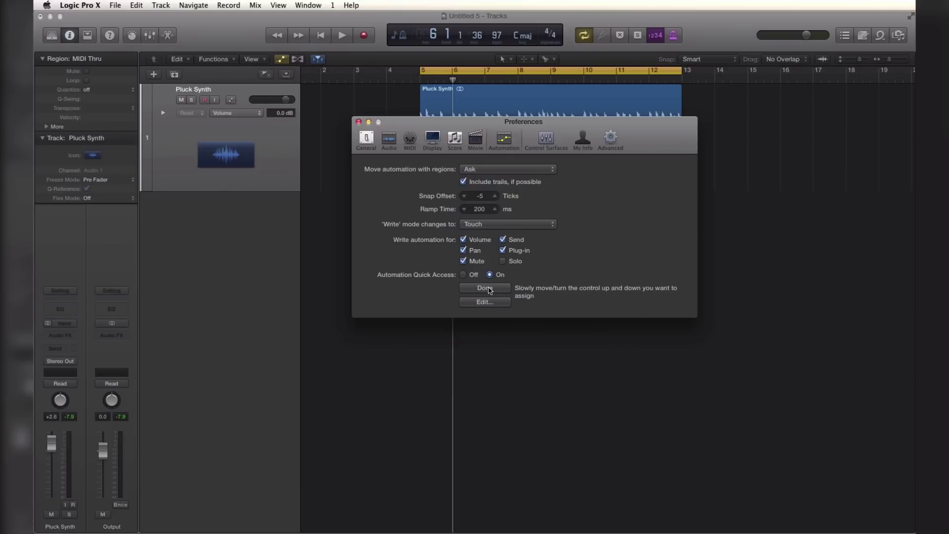
{"action": "left_click", "coordinate": [487, 288]}
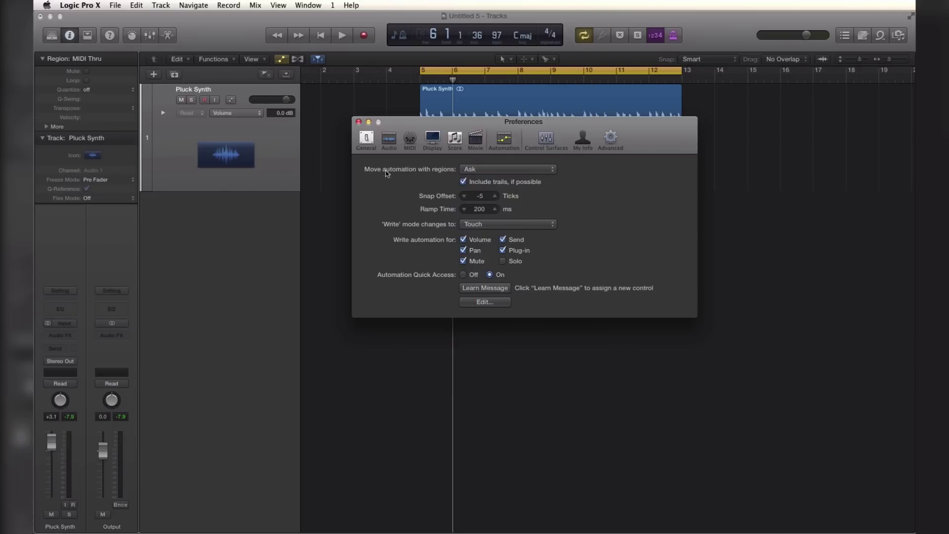
Close preferences and test-play the cycled bars twice, riding the slider until volume reads +0.4 dB.
{"action": "left_click", "coordinate": [359, 122]}
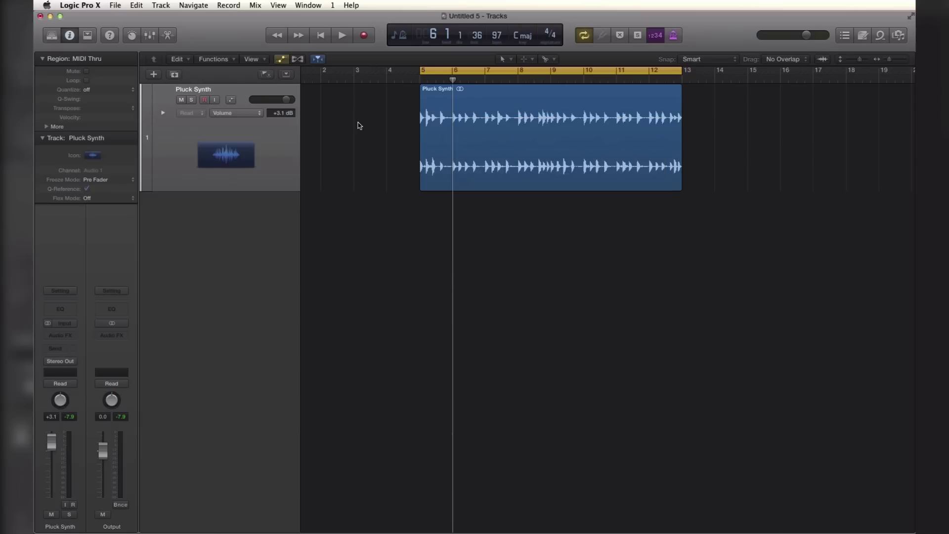
{"action": "key", "text": "space"}
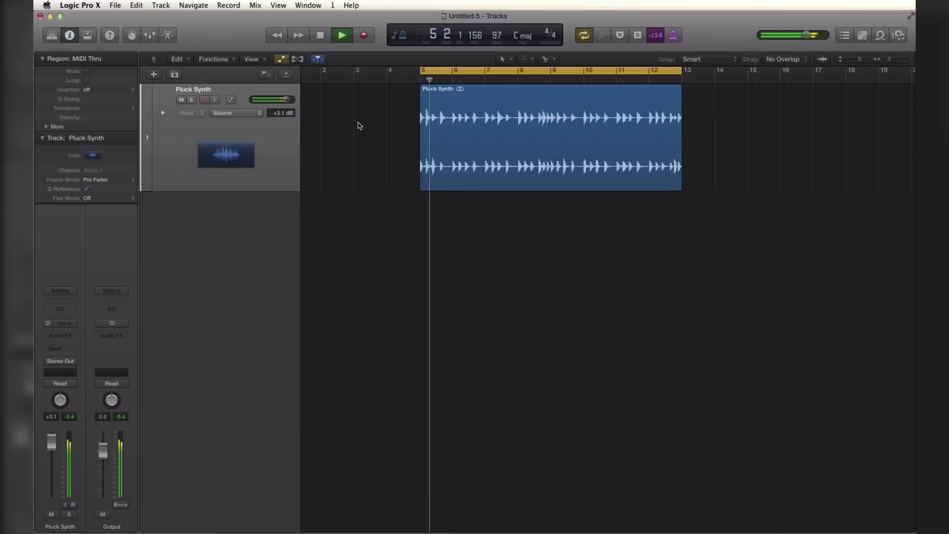
{"action": "key", "text": "space"}
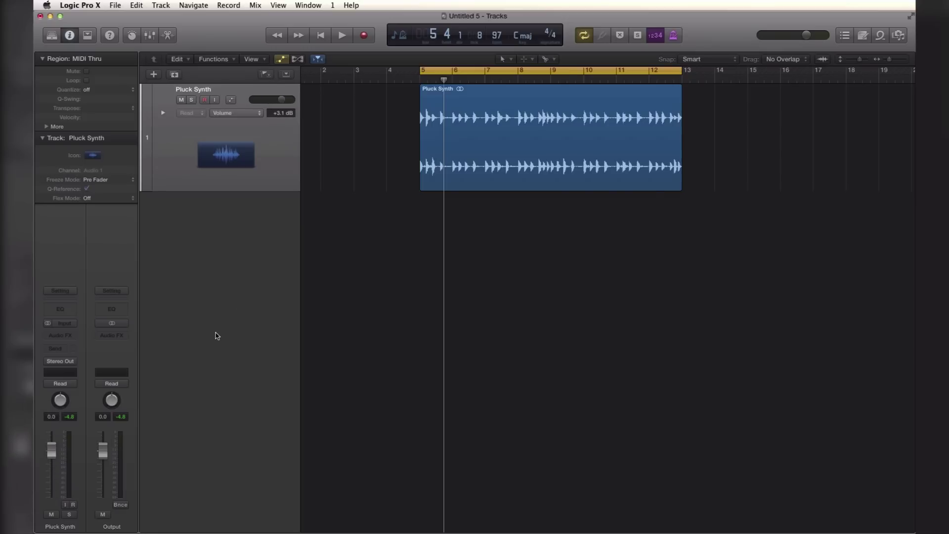
{"action": "key", "text": "space"}
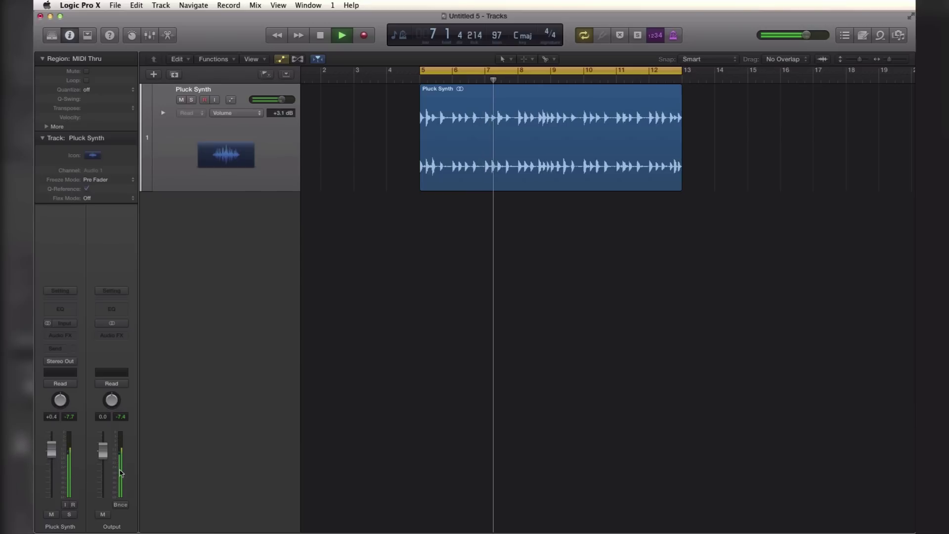
{"action": "key", "text": "space"}
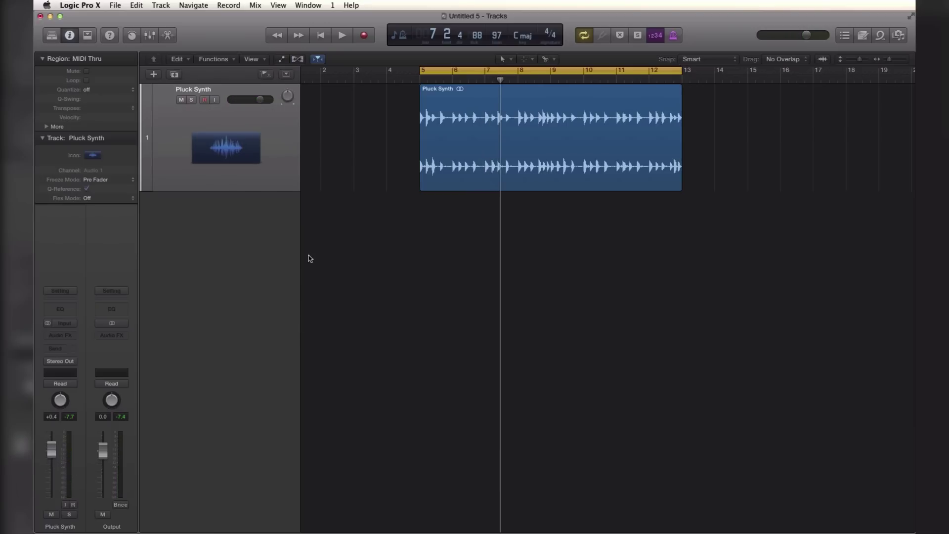
Show Pluck Synth's Volume automation in Touch mode and start recording a volume ride from bar 4.
{"action": "key", "text": "a"}
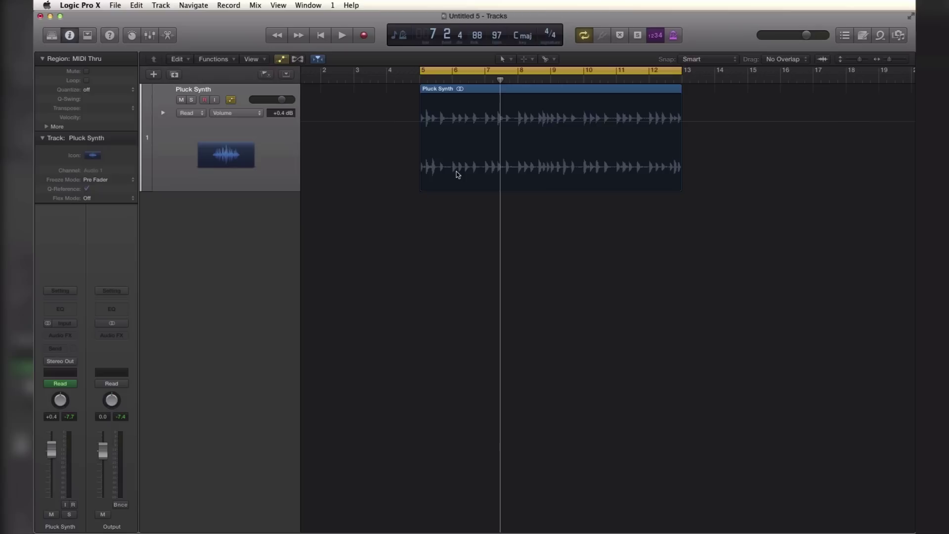
{"action": "left_click", "coordinate": [235, 114]}
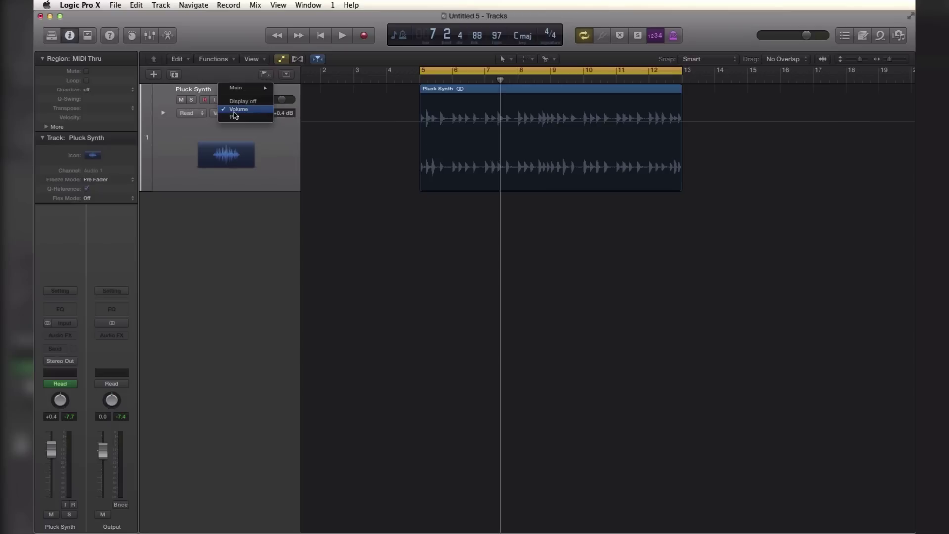
{"action": "left_click", "coordinate": [234, 111]}
{"action": "left_click", "coordinate": [186, 112]}
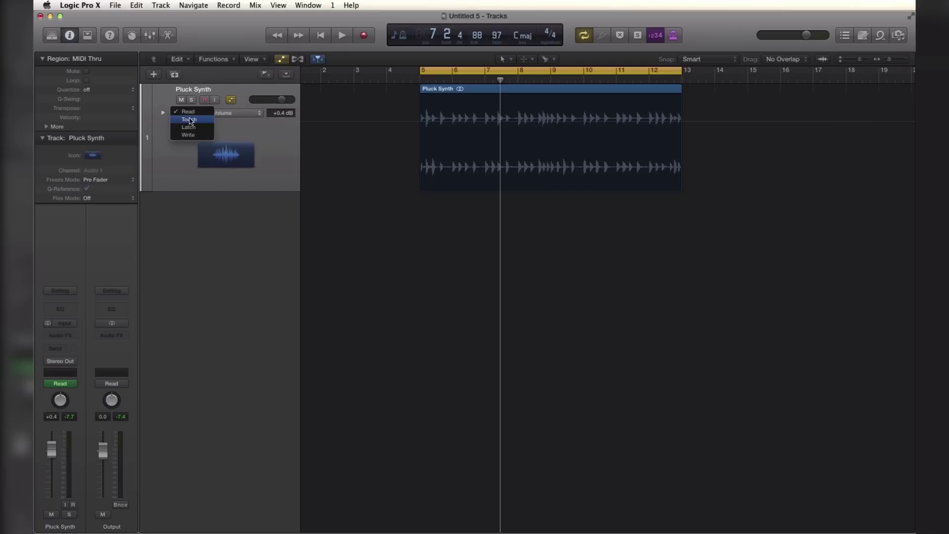
{"action": "left_click", "coordinate": [189, 120]}
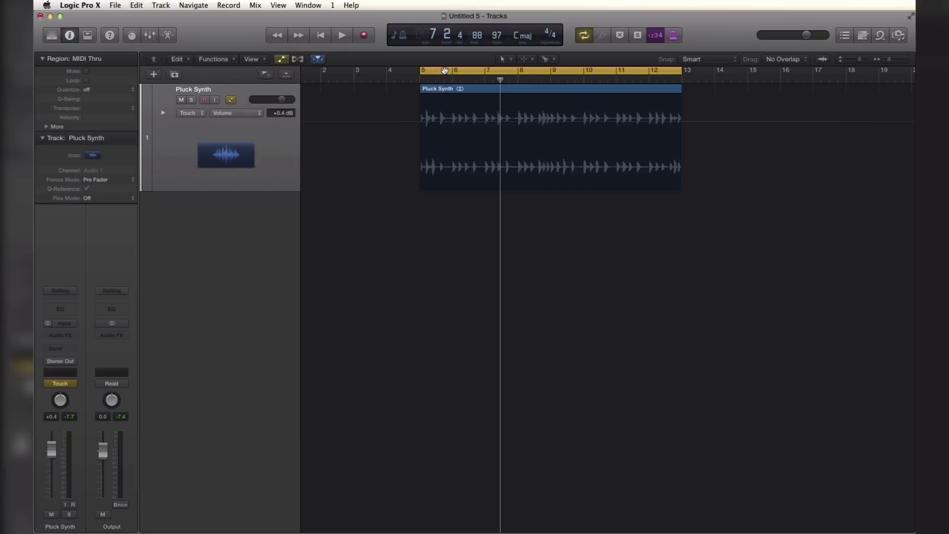
{"action": "left_click", "coordinate": [443, 73]}
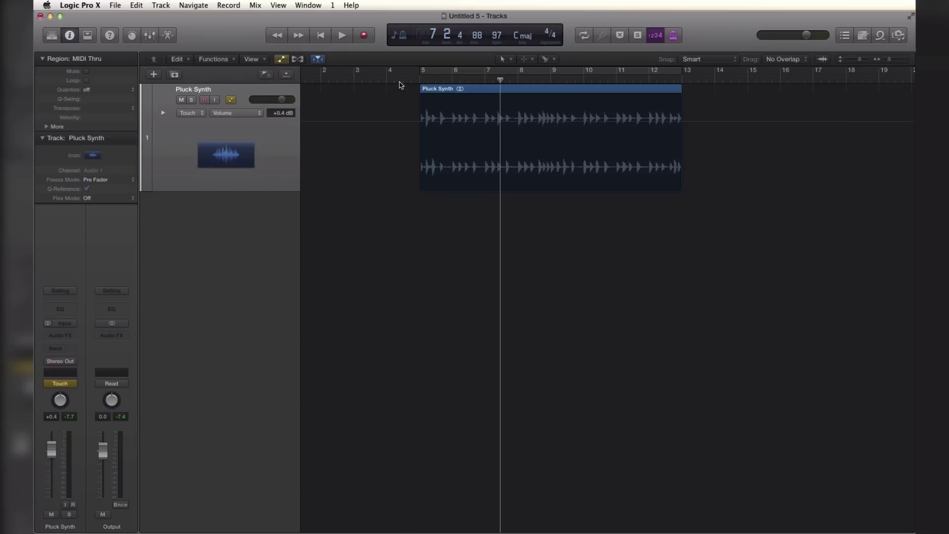
{"action": "left_click", "coordinate": [400, 83]}
{"action": "key", "text": "space"}
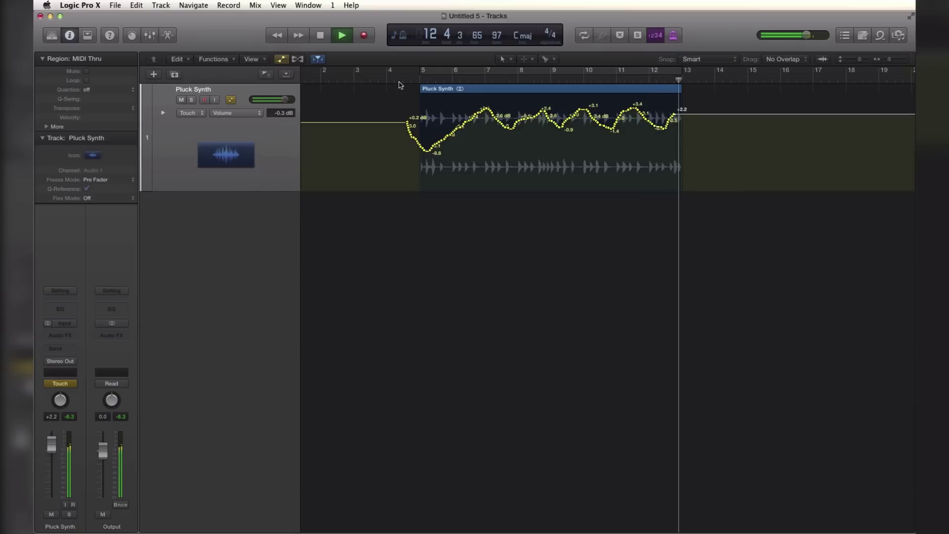
Stop the volume recording and insert a Single Band EQ on the Pluck Synth channel.
{"action": "key", "text": "space"}
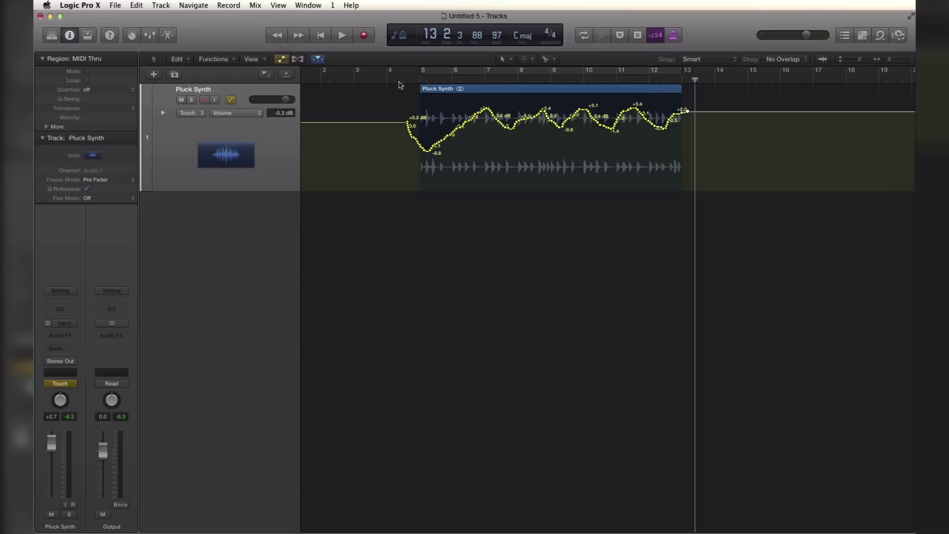
{"action": "left_click", "coordinate": [68, 334]}
{"action": "mouse_move", "coordinate": [70, 384]}
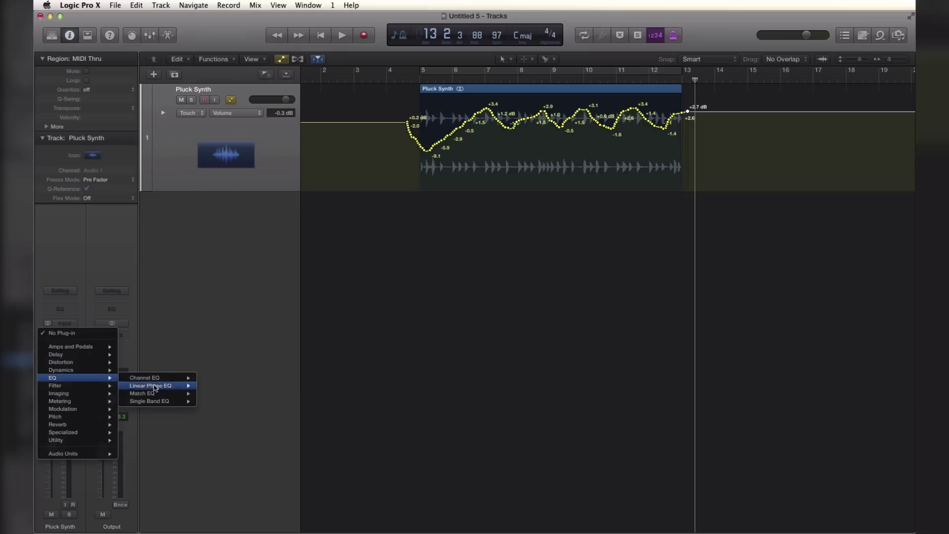
{"action": "mouse_move", "coordinate": [168, 401]}
{"action": "left_click", "coordinate": [207, 401]}
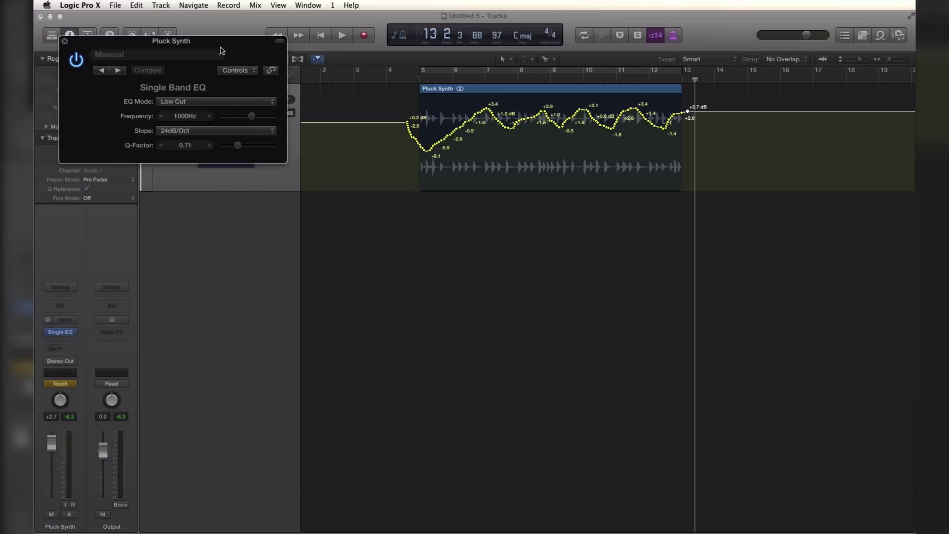
Set the Single Band EQ to High Cut mode at 20000Hz and close its window.
{"action": "left_click_drag", "start_coordinate": [198, 40], "coordinate": [614, 163]}
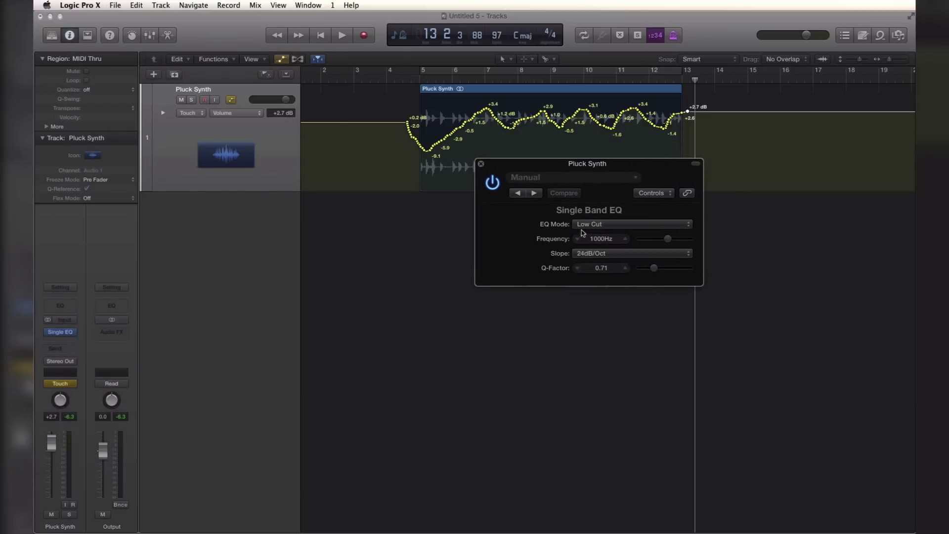
{"action": "left_click", "coordinate": [613, 223]}
{"action": "left_click", "coordinate": [593, 257]}
{"action": "left_click_drag", "start_coordinate": [667, 239], "coordinate": [691, 239]}
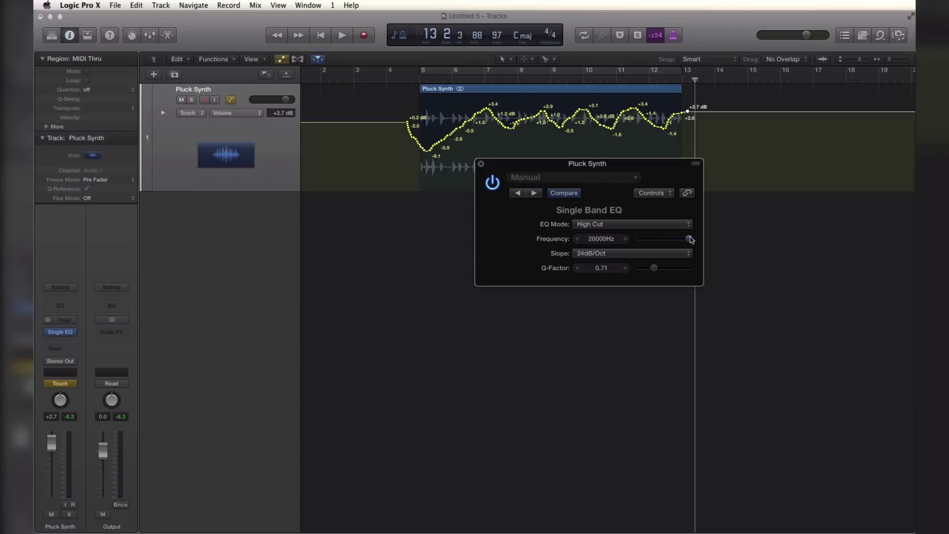
{"action": "left_click", "coordinate": [481, 164]}
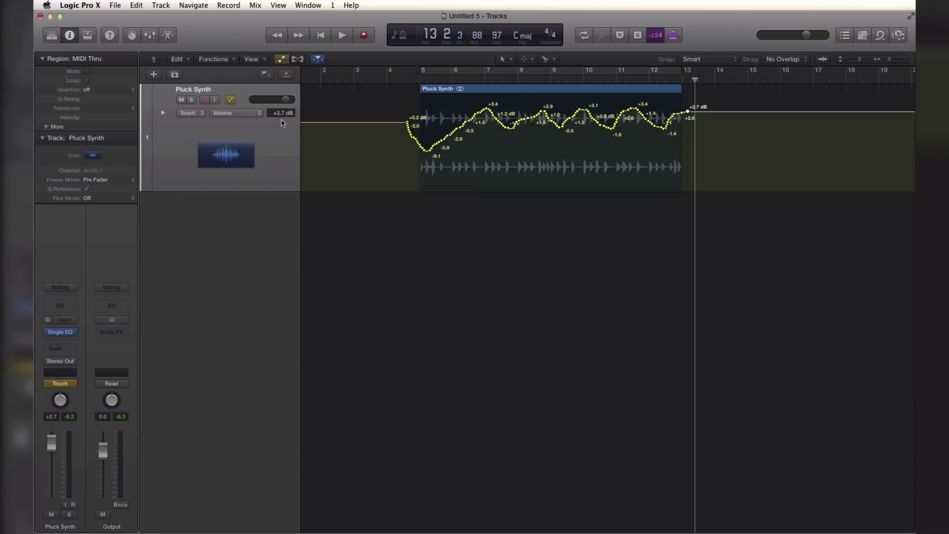
Switch Pluck Synth's automation lane from Volume to the 1 Single EQ Frequency parameter.
{"action": "key", "text": "a"}
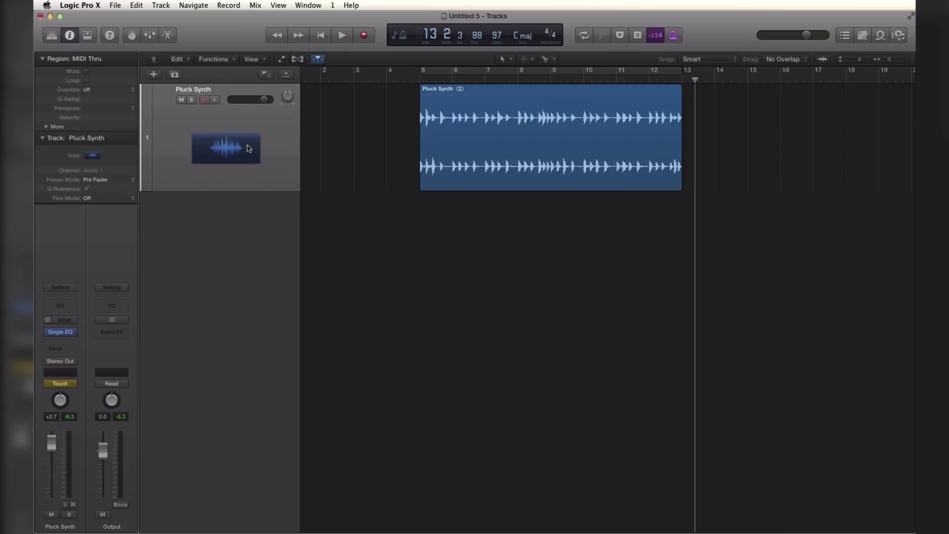
{"action": "key", "text": "a"}
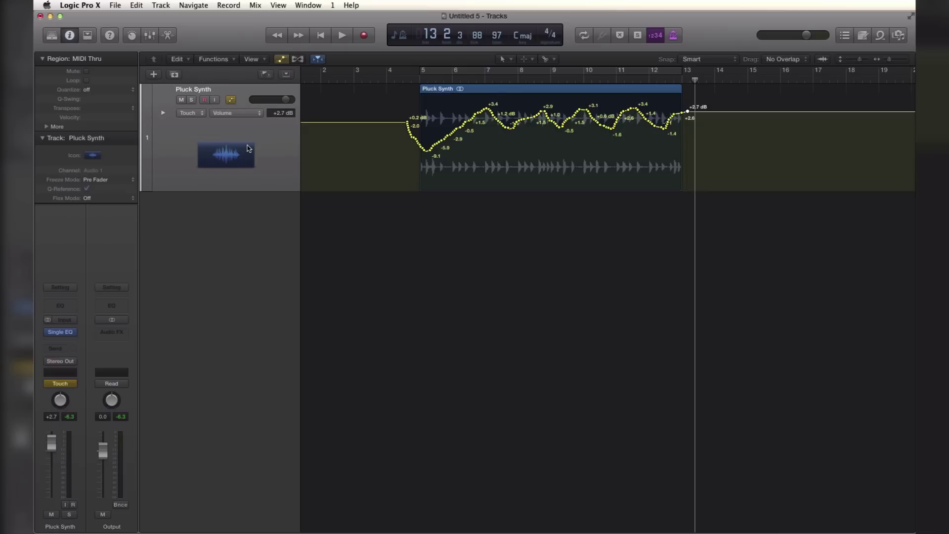
{"action": "left_click", "coordinate": [242, 114]}
{"action": "left_click", "coordinate": [230, 118]}
{"action": "left_click", "coordinate": [233, 115]}
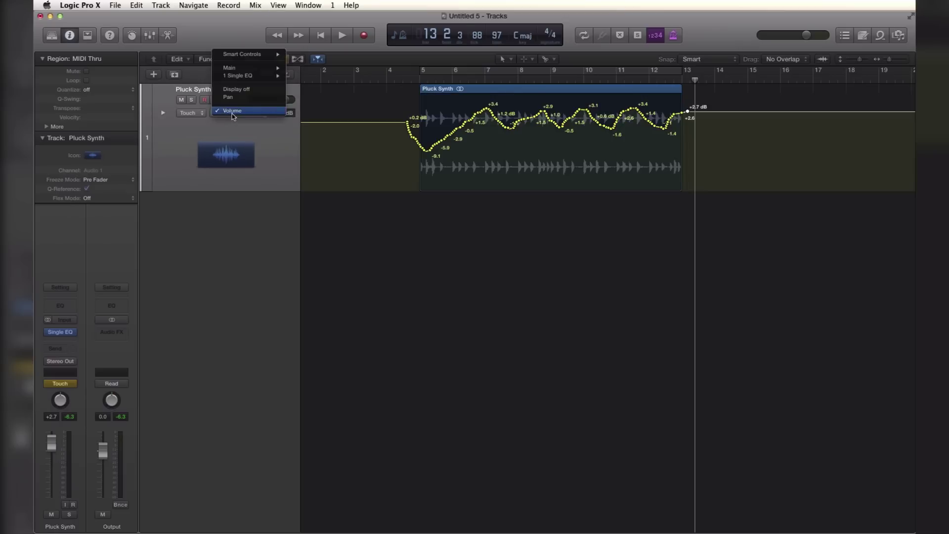
{"action": "mouse_move", "coordinate": [248, 76]}
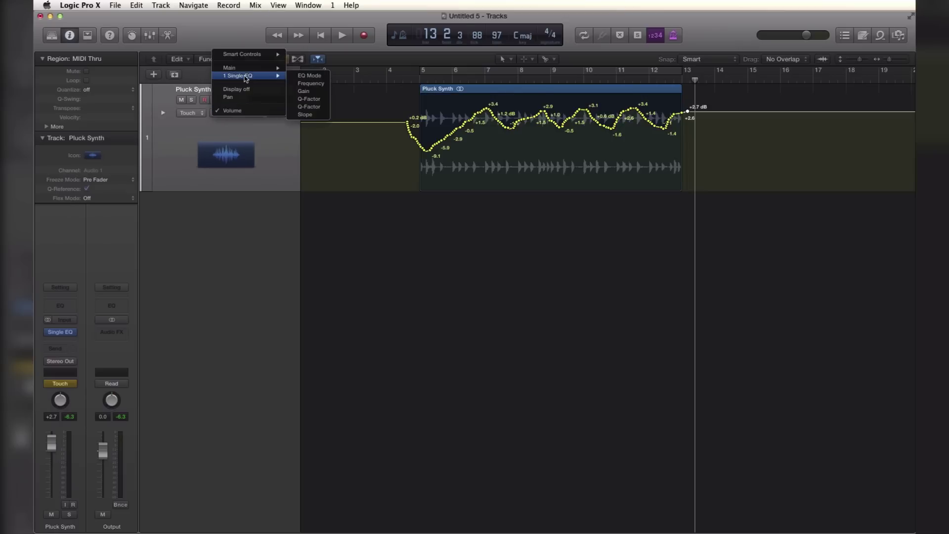
{"action": "left_click", "coordinate": [311, 84]}
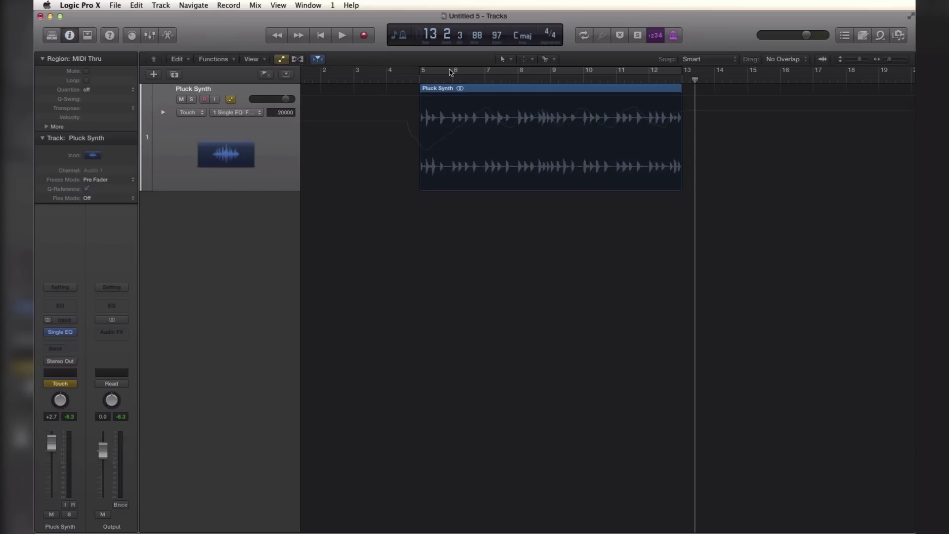
Record an EQ Frequency sweep from bar 4, dipping to 63 Hz then rising to 20000.
{"action": "left_click", "coordinate": [395, 81]}
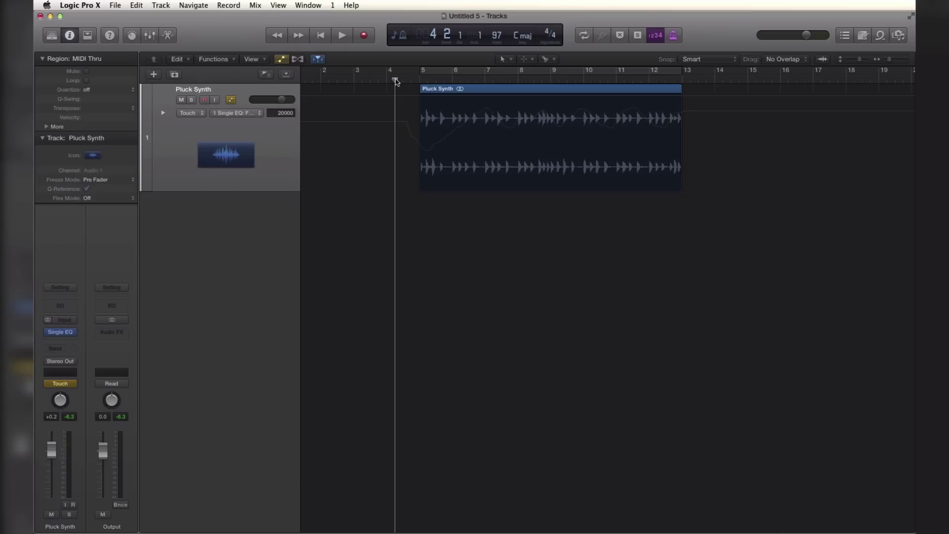
{"action": "key", "text": "space"}
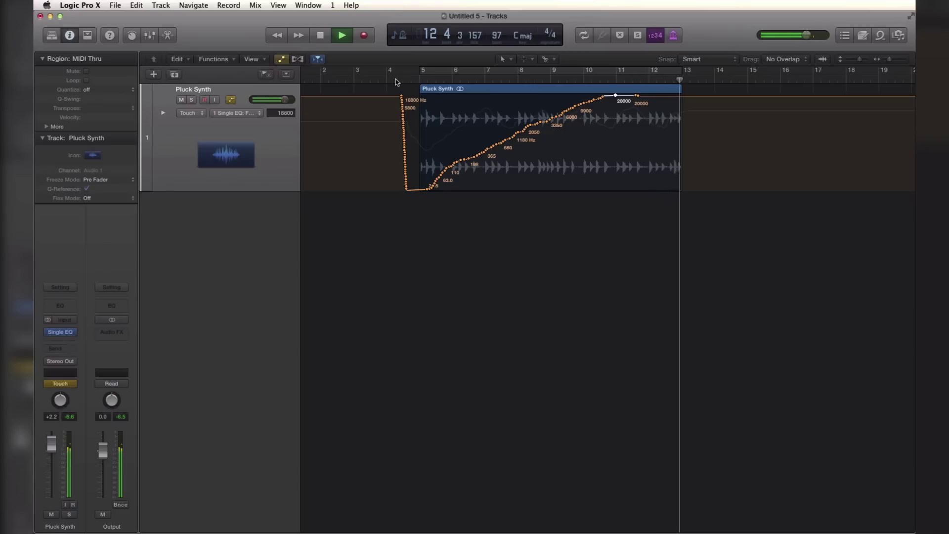
{"action": "key", "text": "space"}
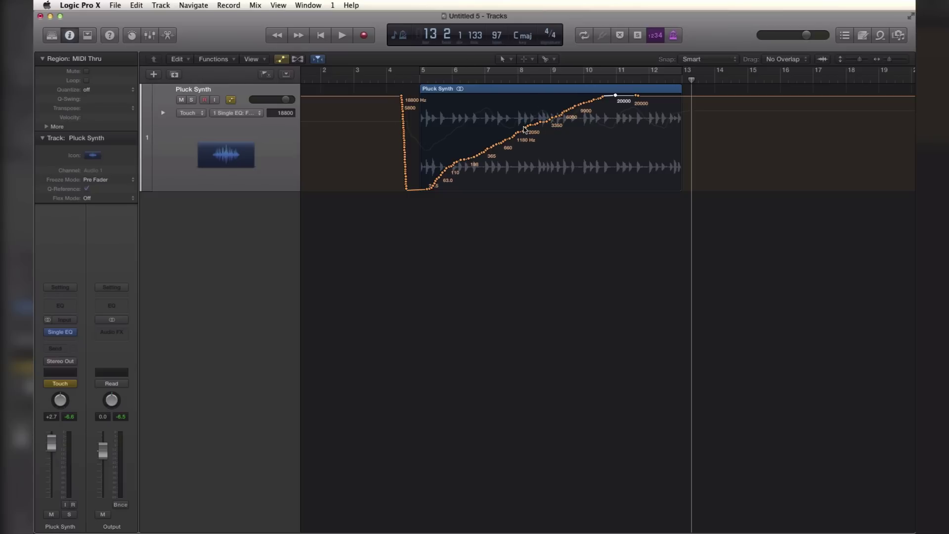
Drag a cycle range across the ruler from bar 5 to bar 12.
{"action": "left_click_drag", "start_coordinate": [422, 69], "coordinate": [682, 67]}
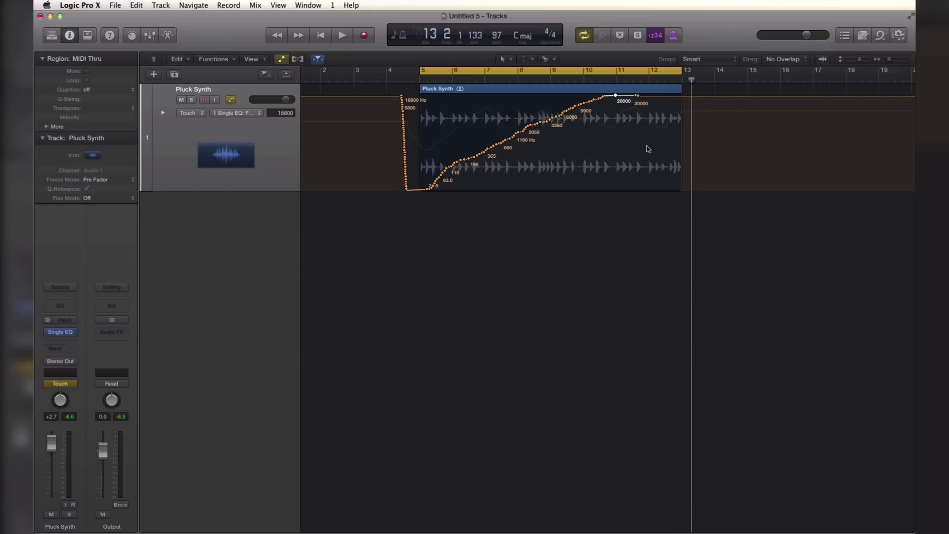